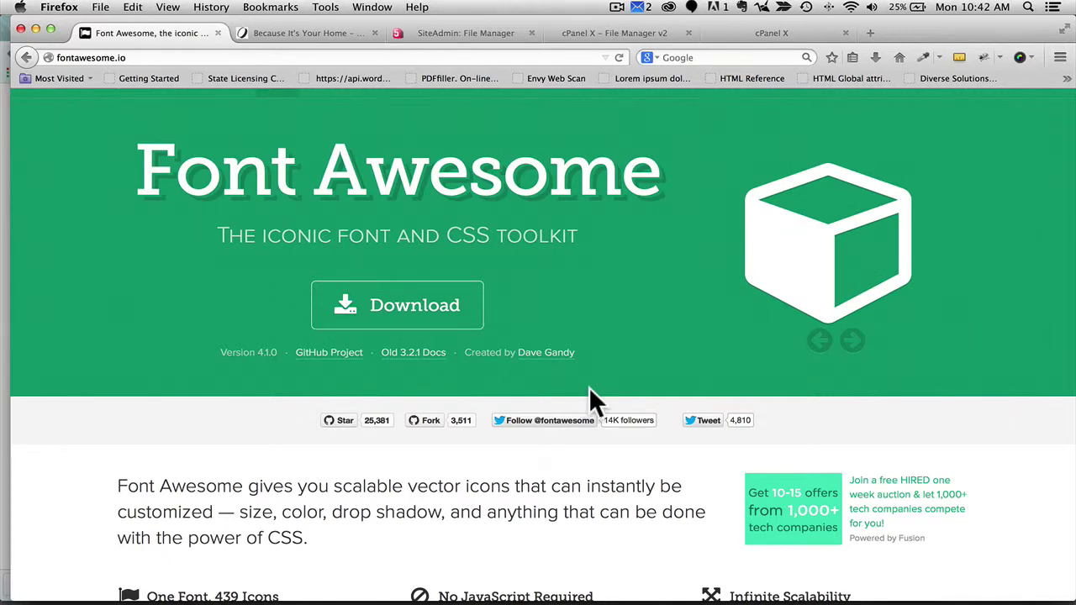
Open Font Awesome's Get Started page and select the complete BootstrapCDN stylesheet link code in the EASIEST section
{"action": "scroll", "coordinate": [601, 387], "scroll_direction": "down", "scroll_amount": 4}
{"action": "scroll", "coordinate": [602, 386], "scroll_direction": "up", "scroll_amount": 5}
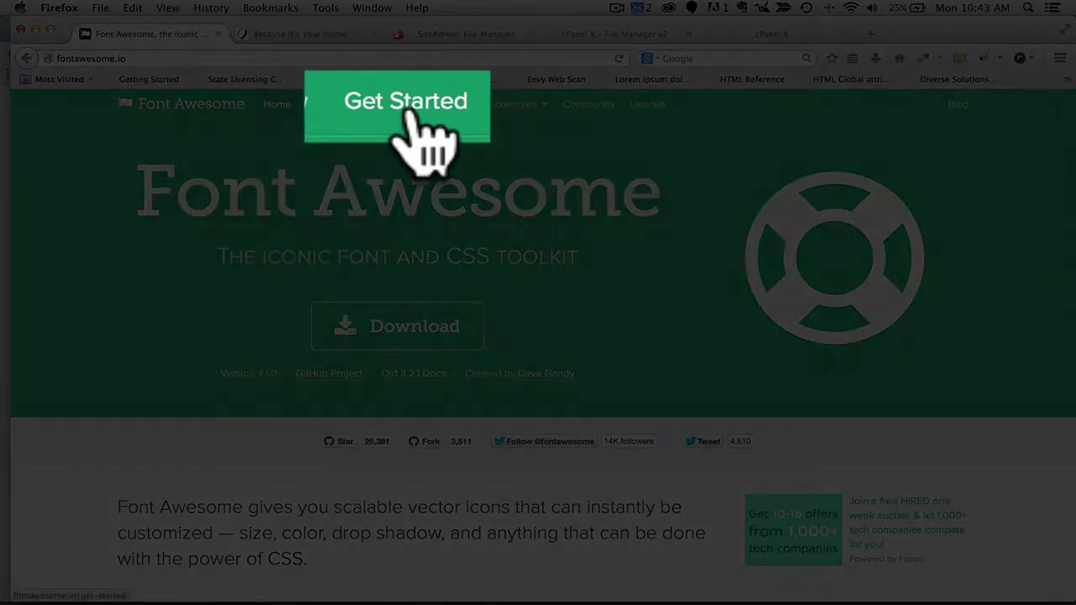
{"action": "left_click", "coordinate": [391, 103]}
{"action": "scroll", "coordinate": [617, 420], "scroll_direction": "down", "scroll_amount": 5}
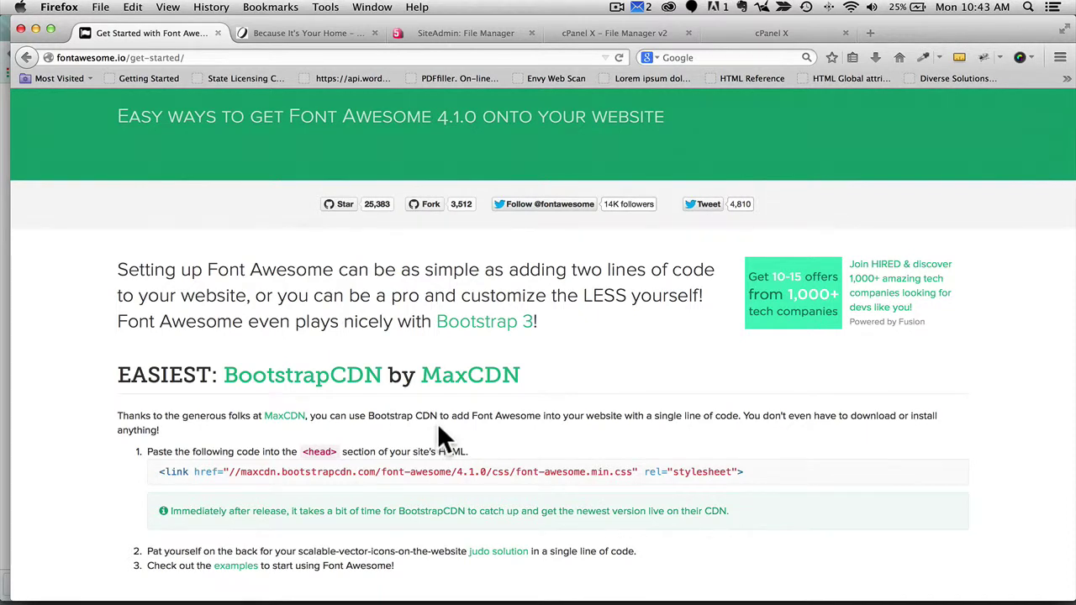
{"action": "scroll", "coordinate": [451, 433], "scroll_direction": "down", "scroll_amount": 2}
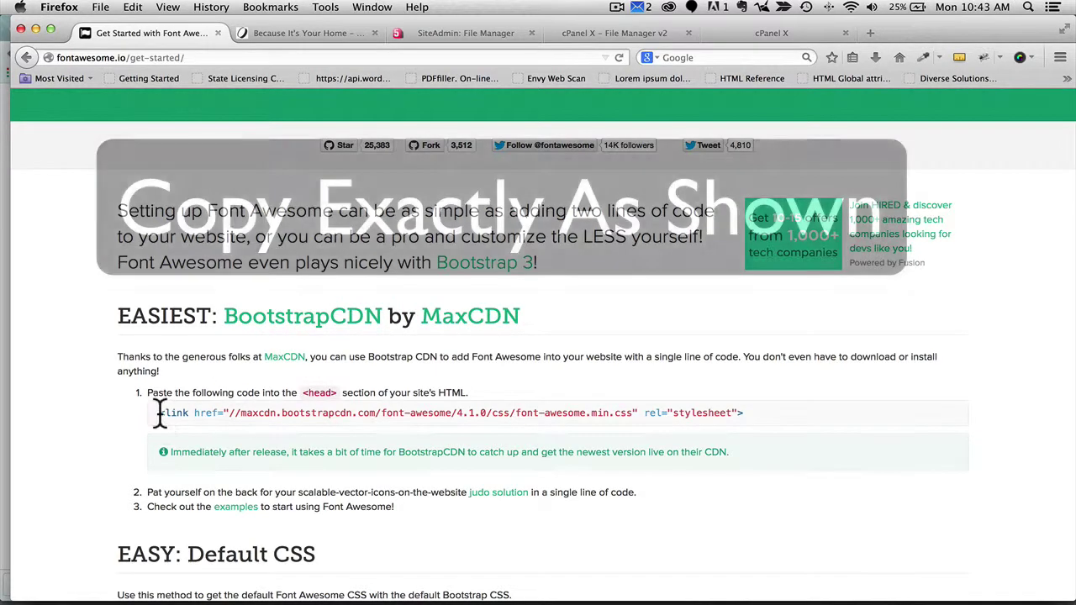
{"action": "left_click_drag", "start_coordinate": [157, 411], "coordinate": [654, 412]}
{"action": "left_click_drag", "start_coordinate": [733, 414], "coordinate": [856, 413]}
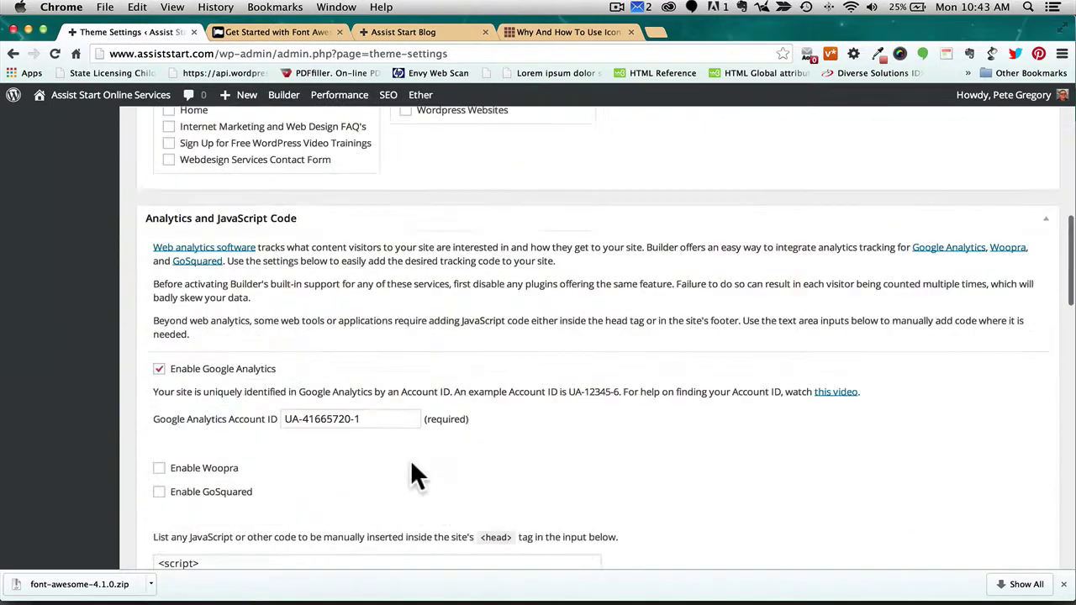
Examine the head-tag code input under Analytics and JavaScript Code in the WordPress theme settings in Chrome
{"action": "scroll", "coordinate": [410, 470], "scroll_direction": "down", "scroll_amount": 6}
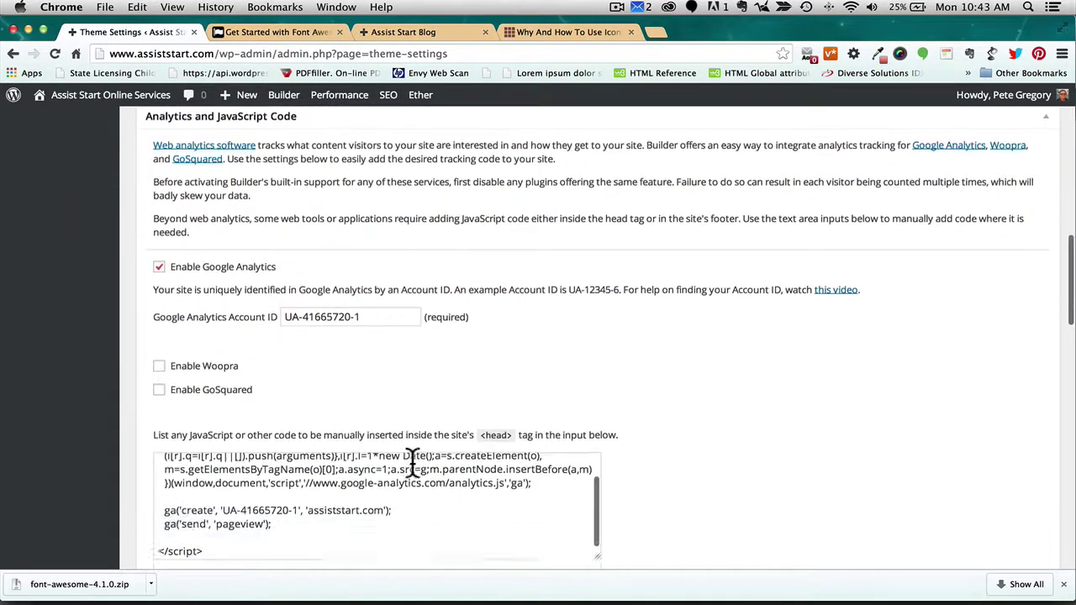
{"action": "scroll", "coordinate": [412, 471], "scroll_direction": "up", "scroll_amount": 4}
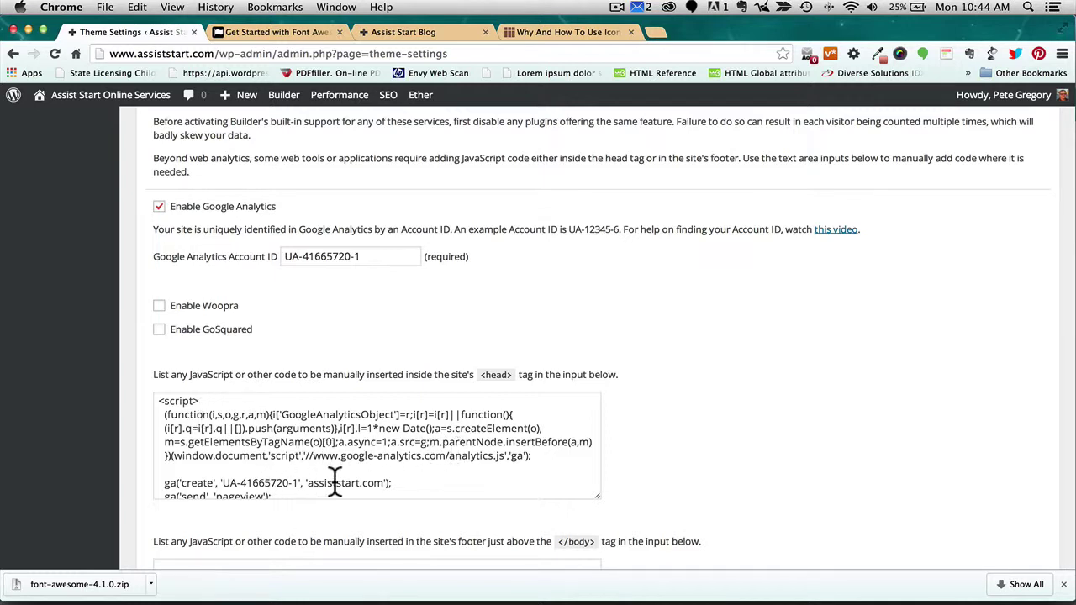
{"action": "scroll", "coordinate": [335, 483], "scroll_direction": "down", "scroll_amount": 5}
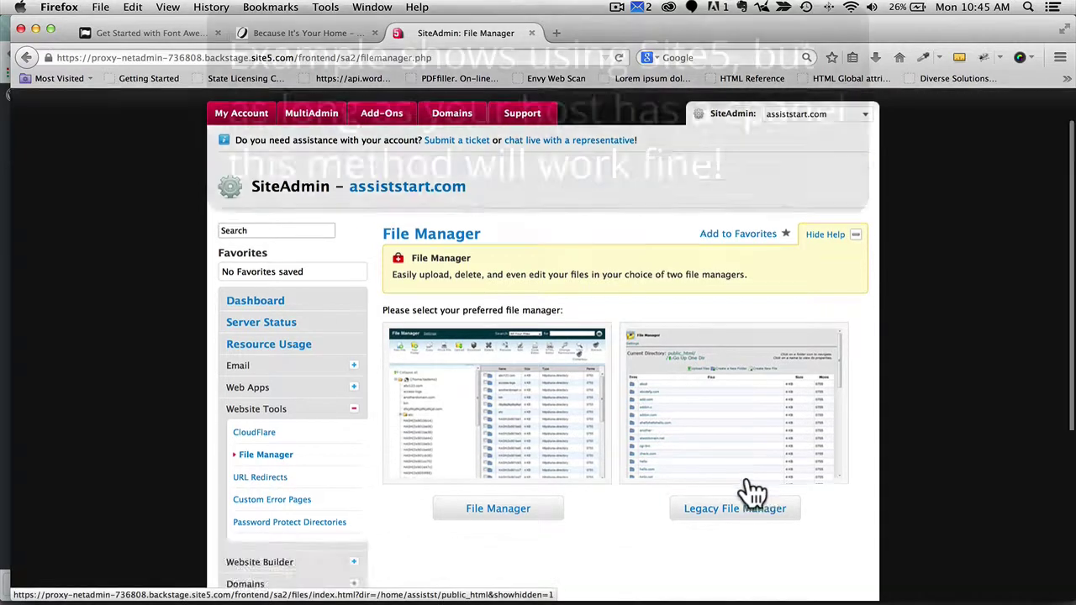
Open the Legacy File Manager for the site and browse to public_html/wp-content/themes/BuilderChild-Air
{"action": "scroll", "coordinate": [742, 470], "scroll_direction": "down", "scroll_amount": 3}
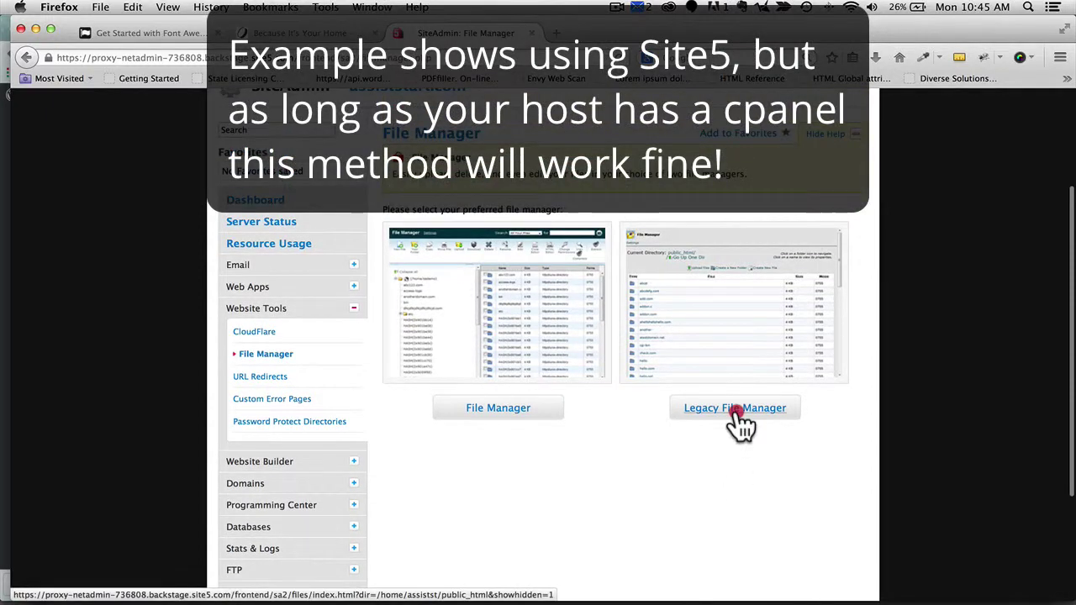
{"action": "left_click", "coordinate": [735, 410]}
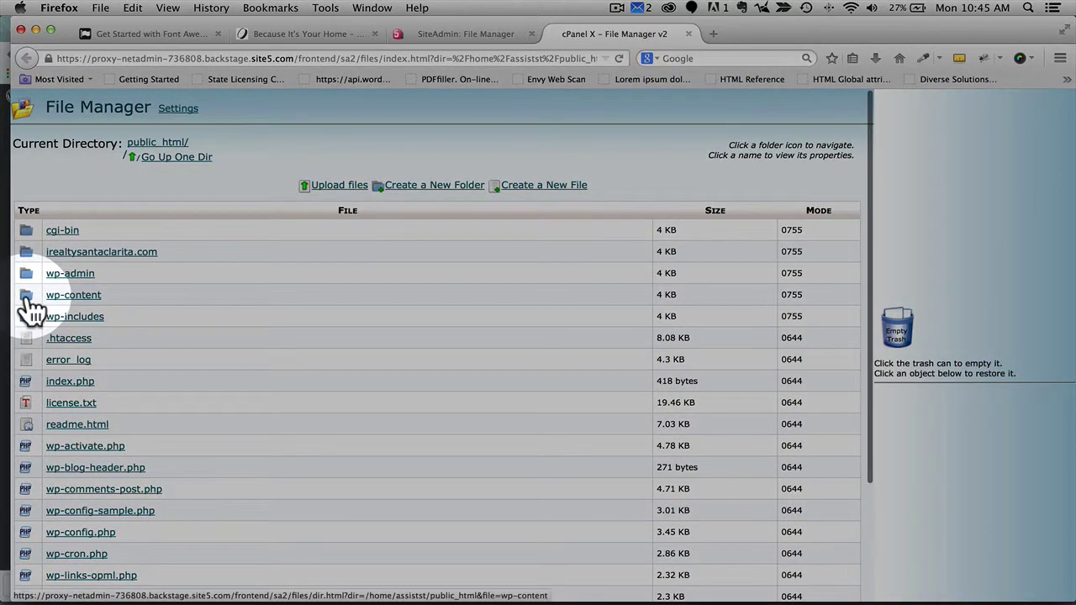
{"action": "left_click", "coordinate": [27, 297]}
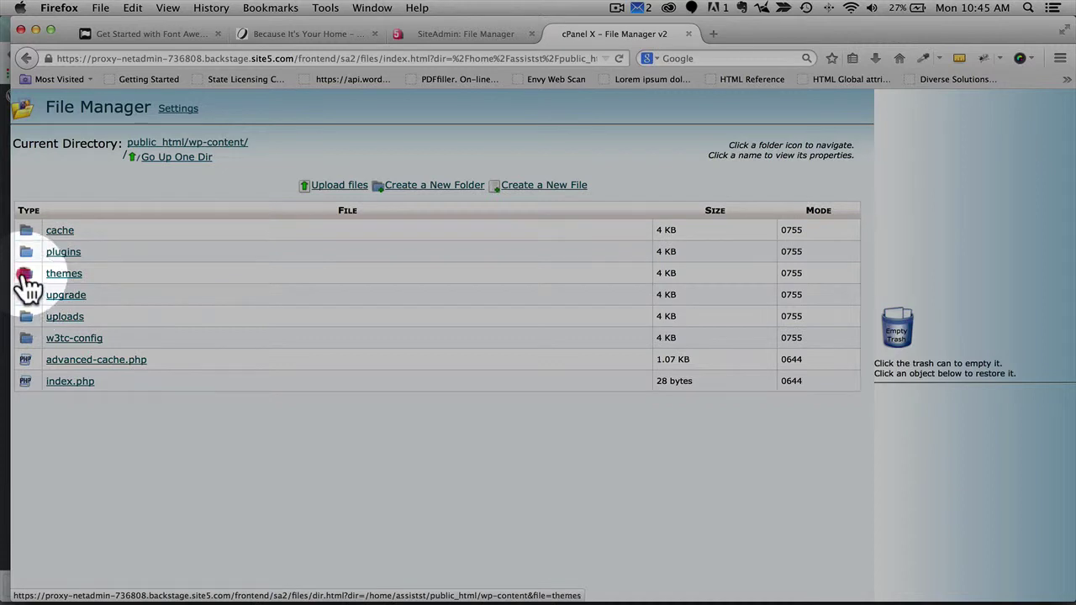
{"action": "left_click", "coordinate": [27, 275]}
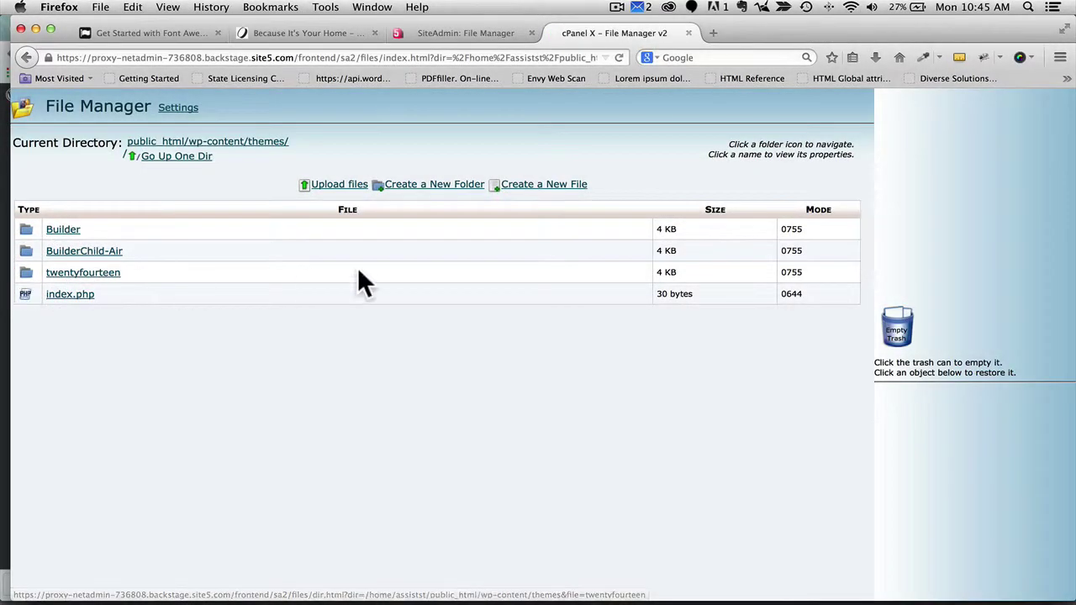
{"action": "left_click", "coordinate": [26, 254]}
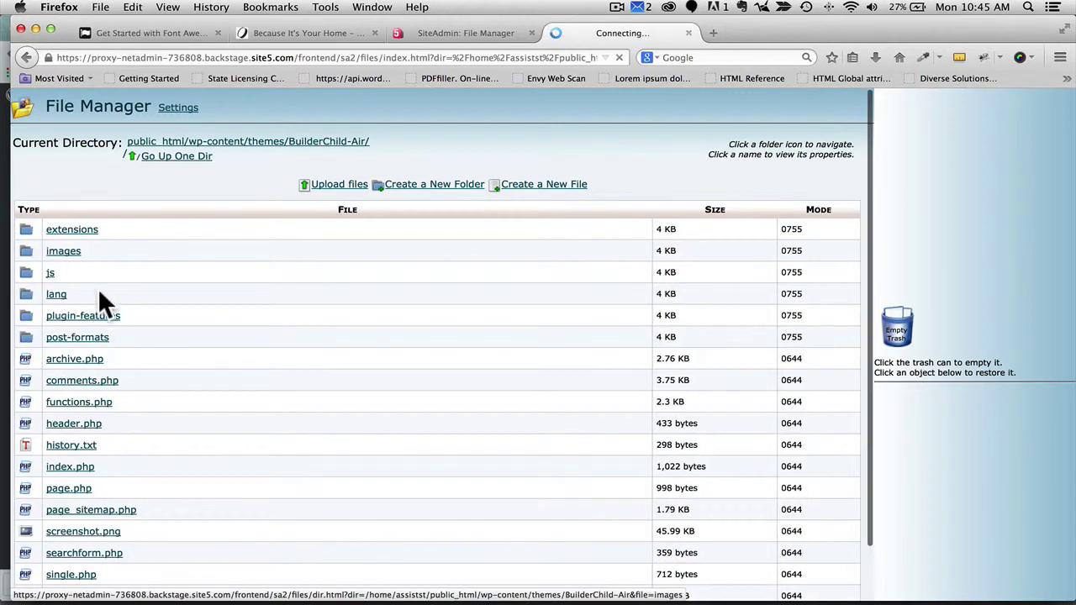
Open the theme's header.php in the code editor and check the Font Awesome stylesheet link above the closing head tag
{"action": "scroll", "coordinate": [129, 384], "scroll_direction": "down", "scroll_amount": 2}
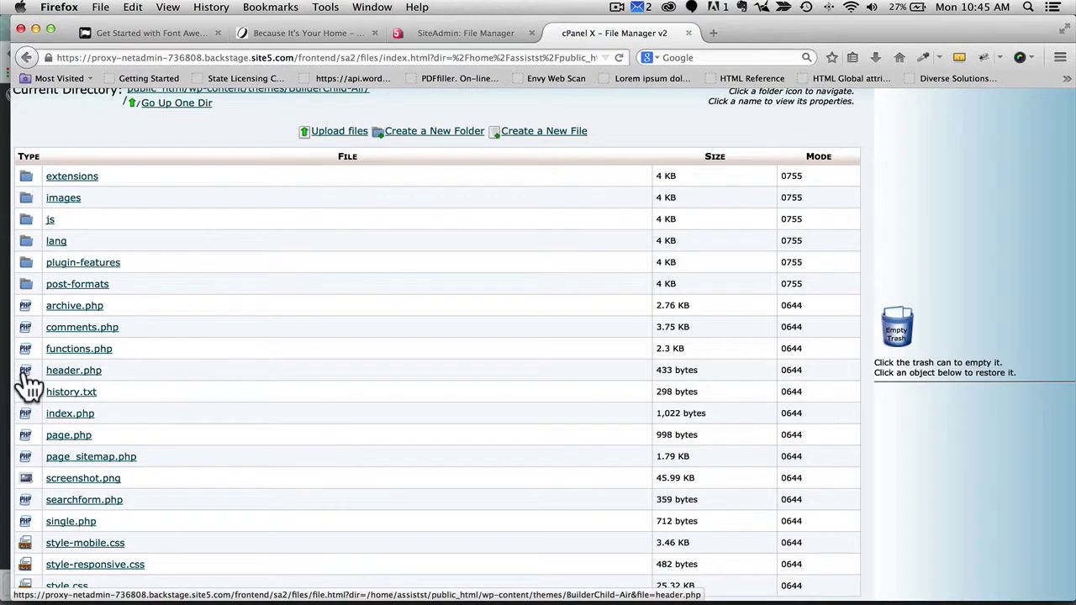
{"action": "left_click", "coordinate": [25, 372]}
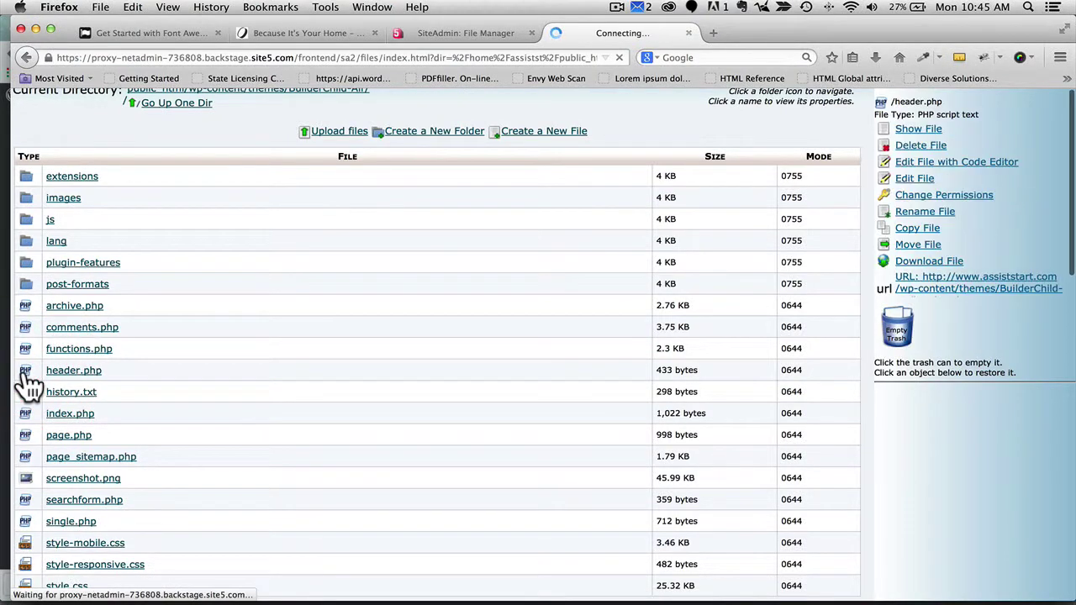
{"action": "left_click", "coordinate": [935, 164]}
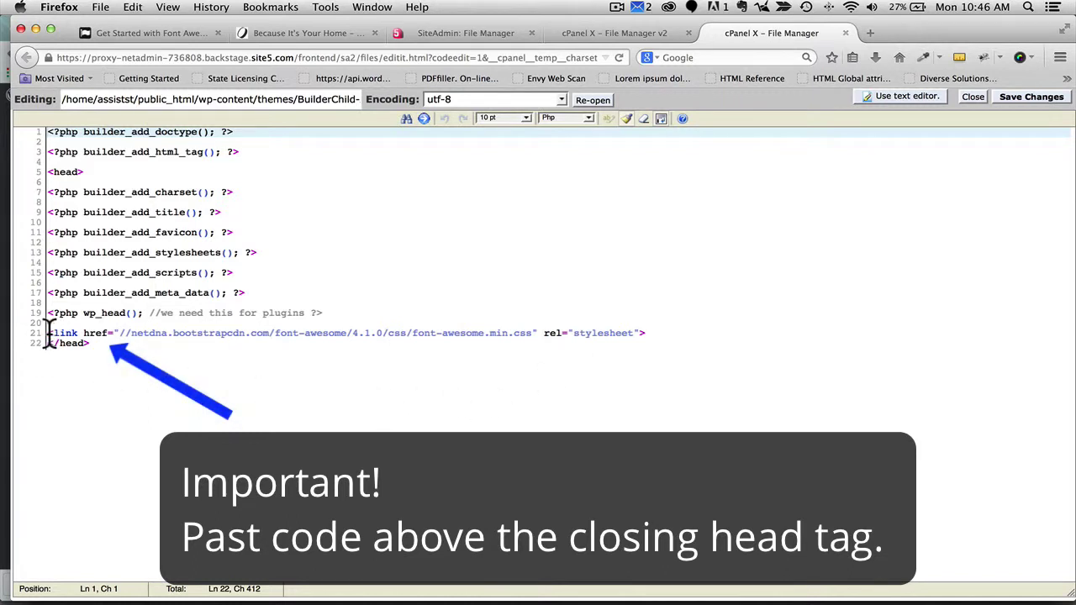
{"action": "left_click_drag", "start_coordinate": [49, 335], "coordinate": [652, 333]}
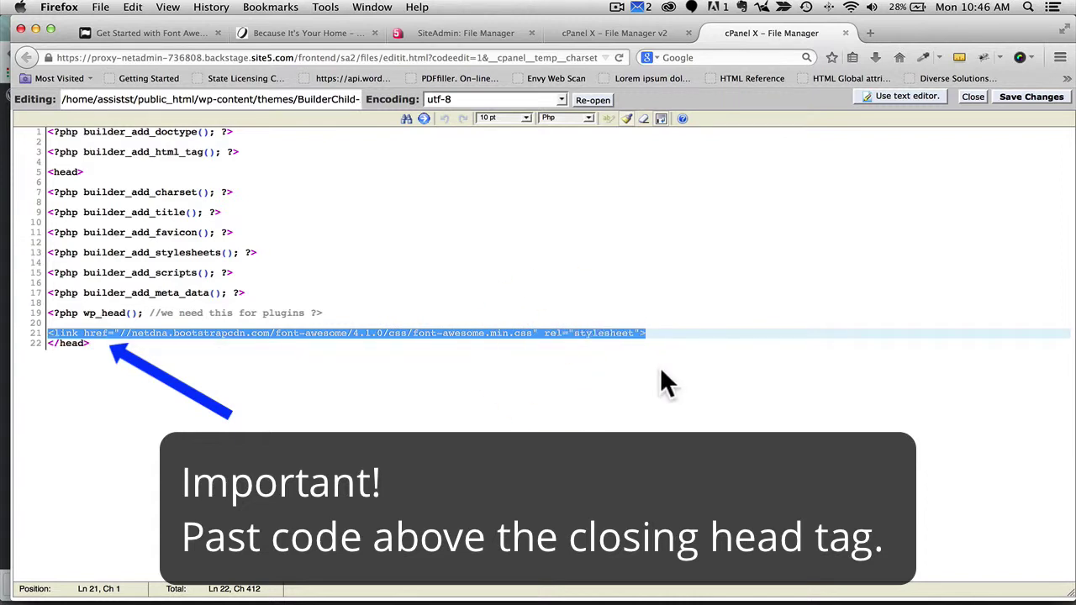
{"action": "left_click", "coordinate": [660, 372]}
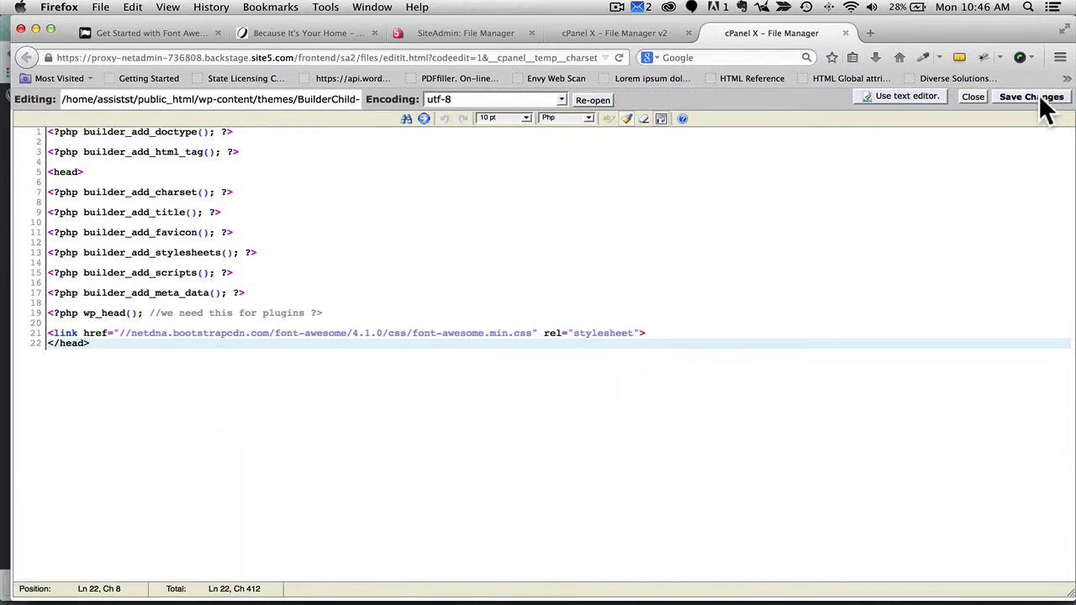
Close the header.php editor along with the file manager and SiteAdmin pages
{"action": "left_click", "coordinate": [972, 97]}
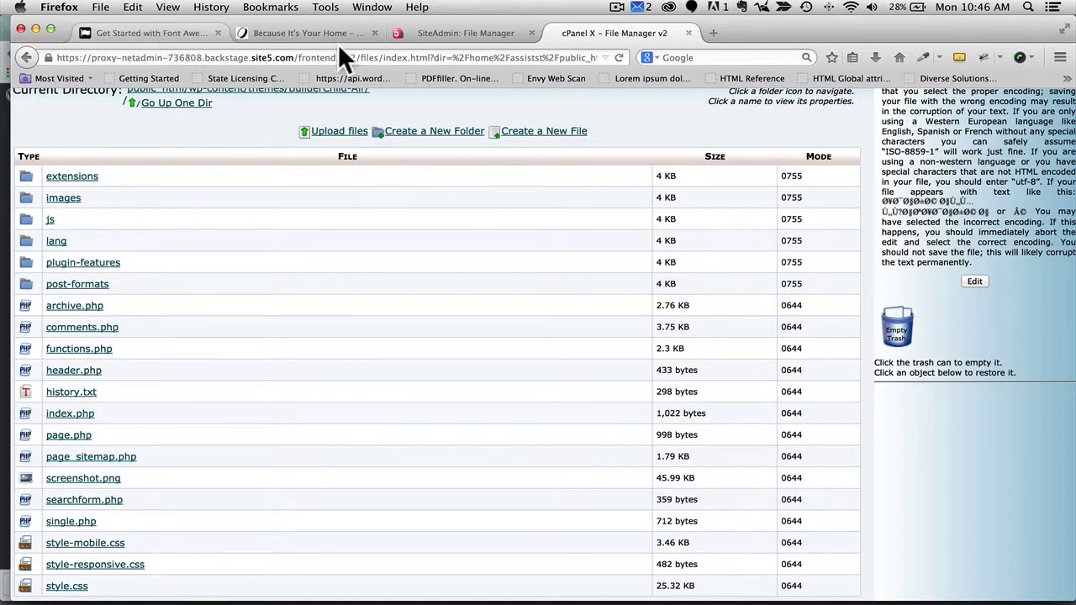
{"action": "left_click", "coordinate": [689, 32]}
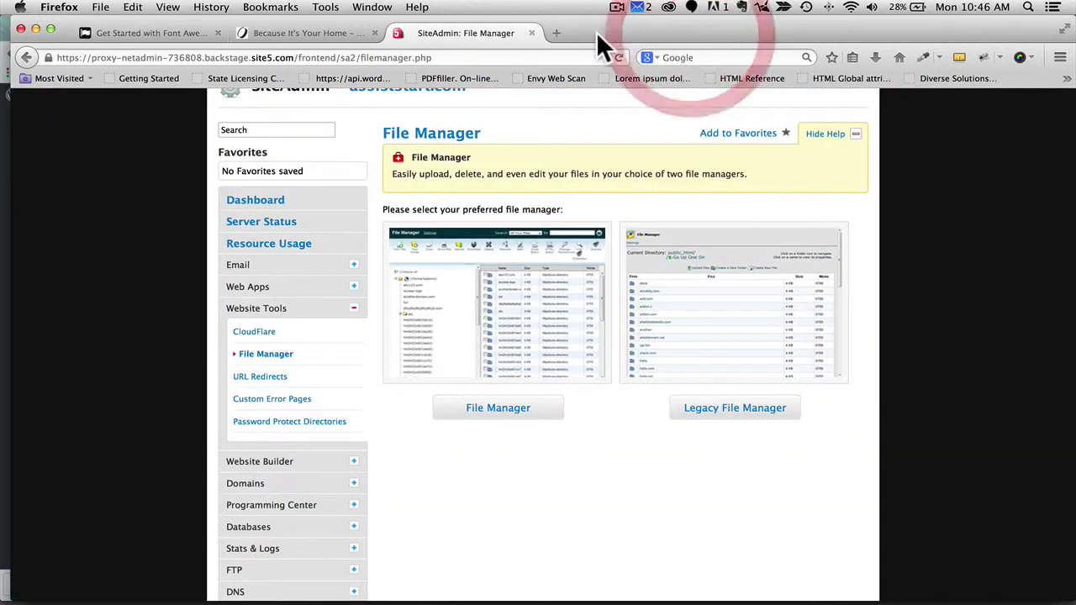
{"action": "left_click", "coordinate": [531, 32]}
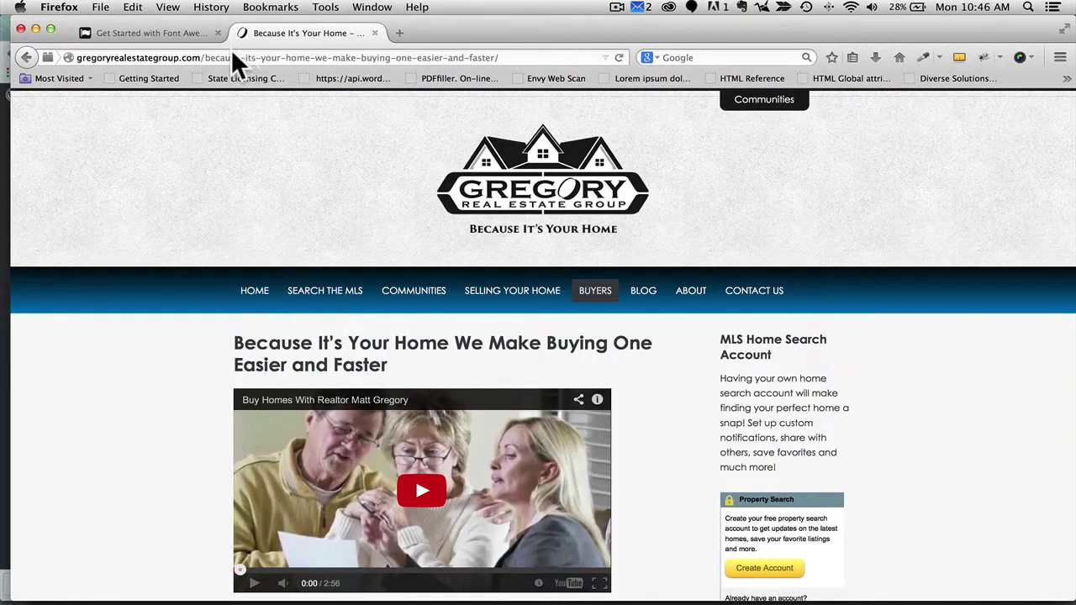
Return to the Font Awesome site and open its Icons page
{"action": "left_click", "coordinate": [141, 34]}
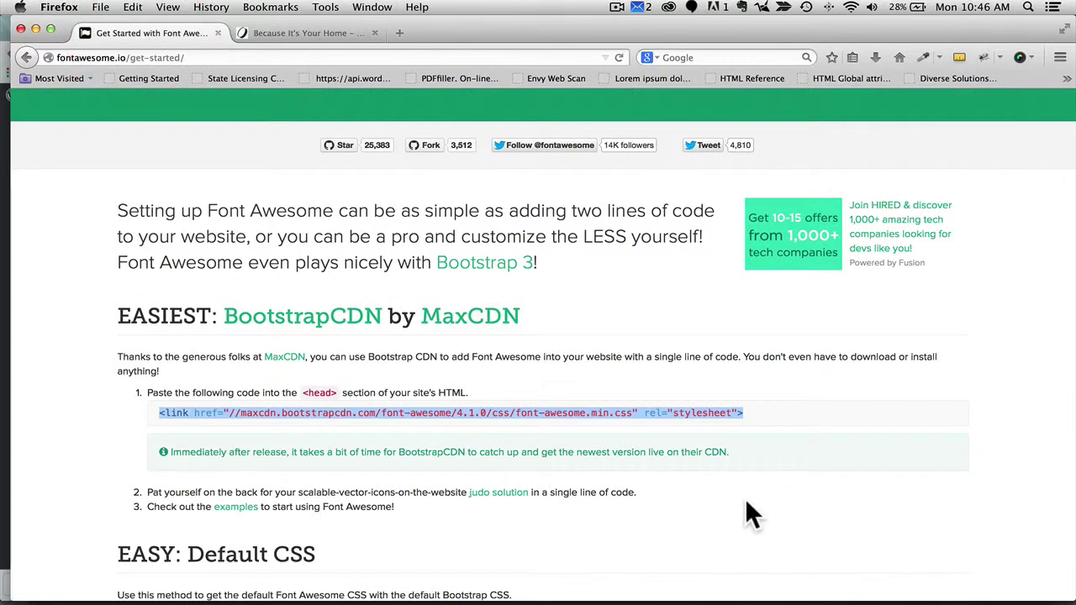
{"action": "scroll", "coordinate": [744, 498], "scroll_direction": "up", "scroll_amount": 3}
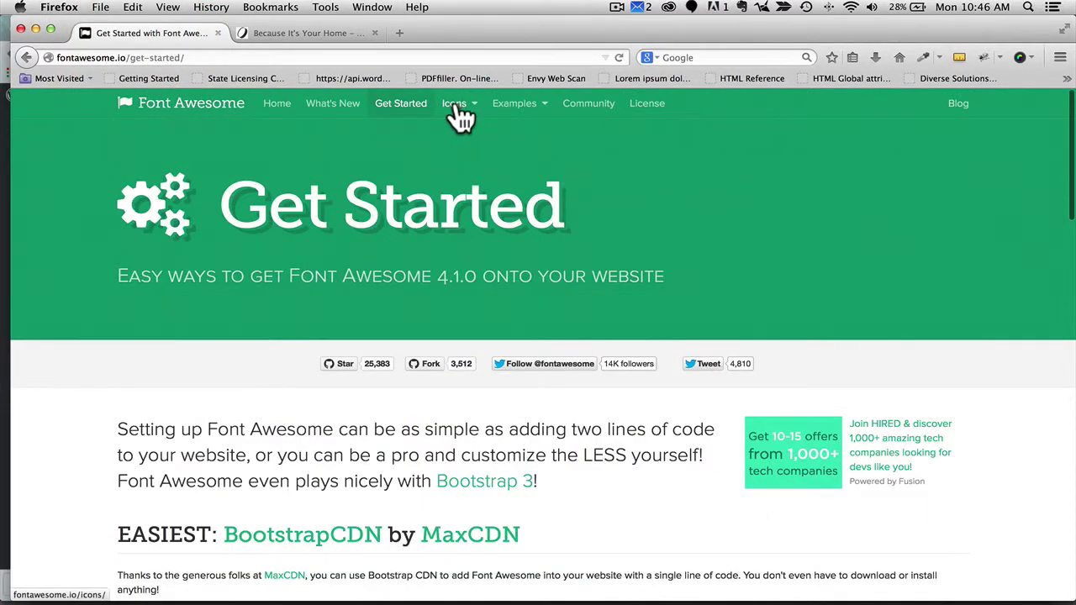
{"action": "left_click", "coordinate": [455, 106]}
Browse the Font Awesome icon list and open the fa-fighter-jet icon from the Web Application Icons
{"action": "scroll", "coordinate": [648, 446], "scroll_direction": "down", "scroll_amount": 5}
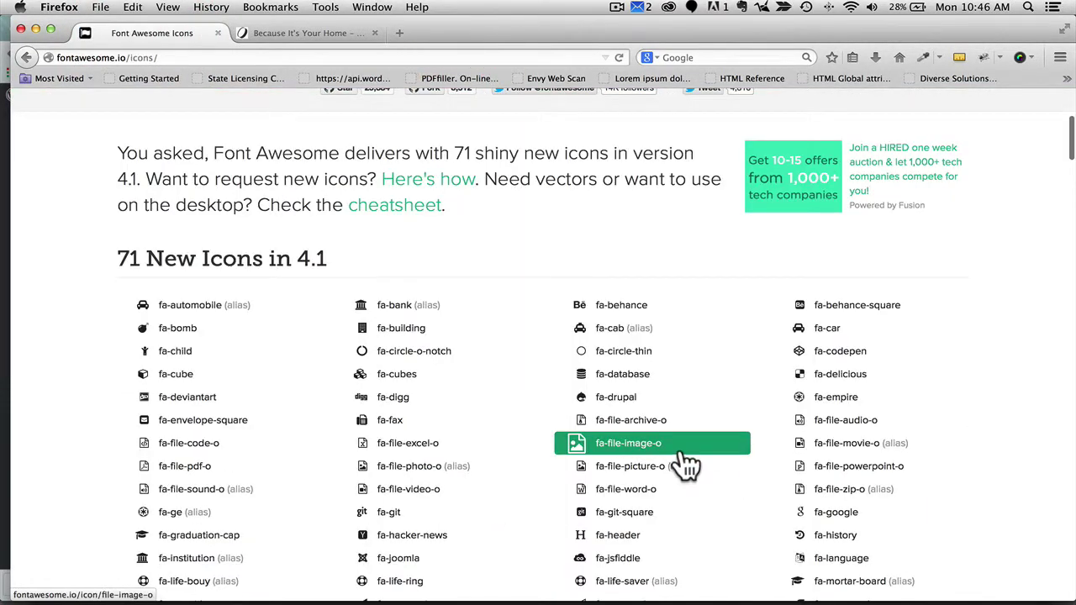
{"action": "scroll", "coordinate": [684, 463], "scroll_direction": "down", "scroll_amount": 3}
{"action": "scroll", "coordinate": [684, 463], "scroll_direction": "up", "scroll_amount": 3}
{"action": "scroll", "coordinate": [685, 463], "scroll_direction": "down", "scroll_amount": 8}
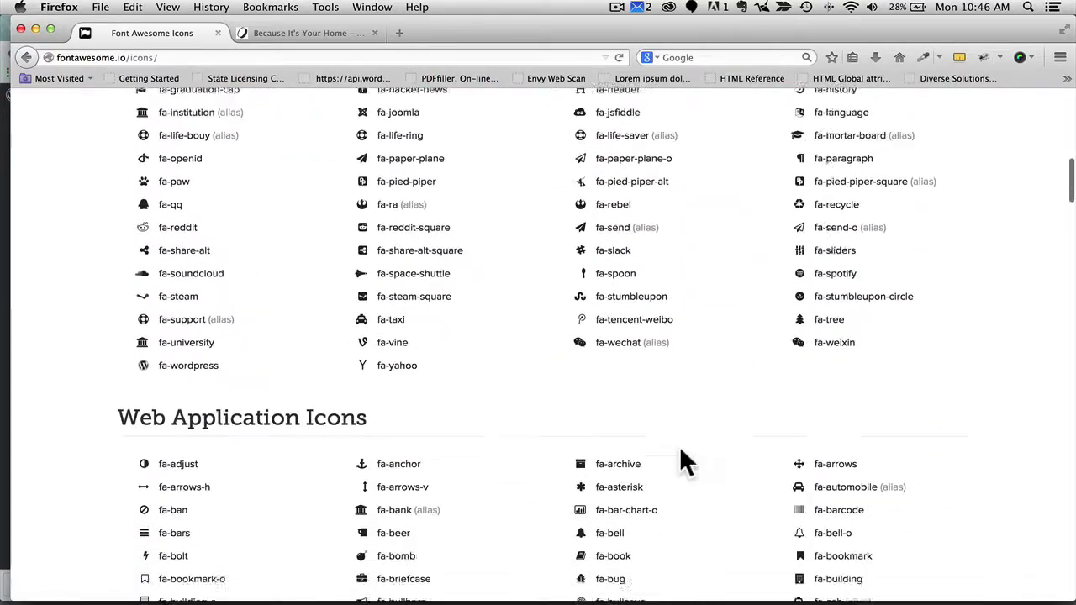
{"action": "scroll", "coordinate": [683, 453], "scroll_direction": "up", "scroll_amount": 10}
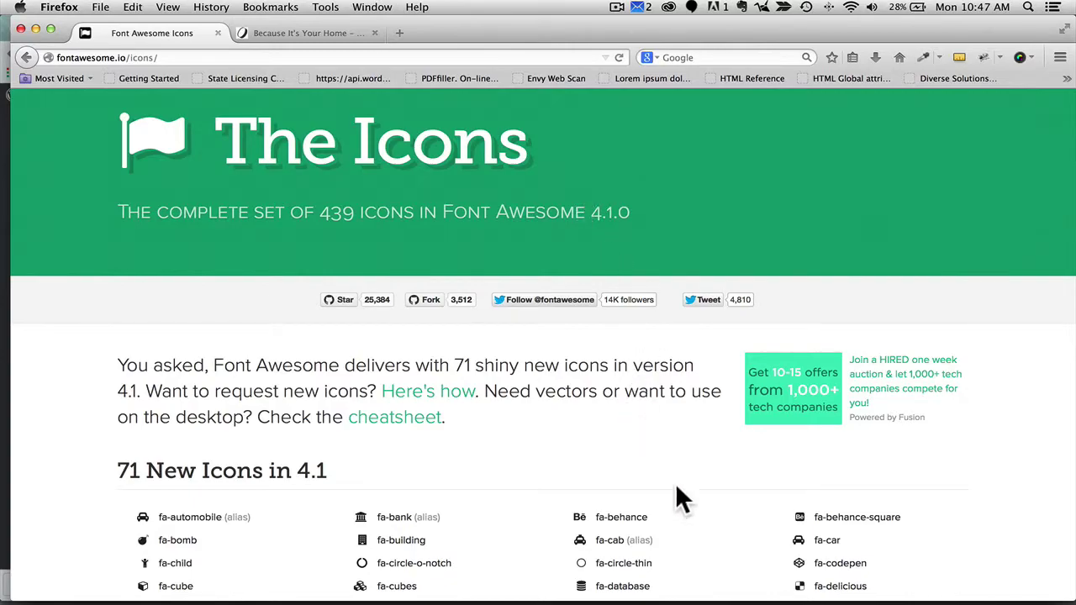
{"action": "scroll", "coordinate": [679, 492], "scroll_direction": "down", "scroll_amount": 12}
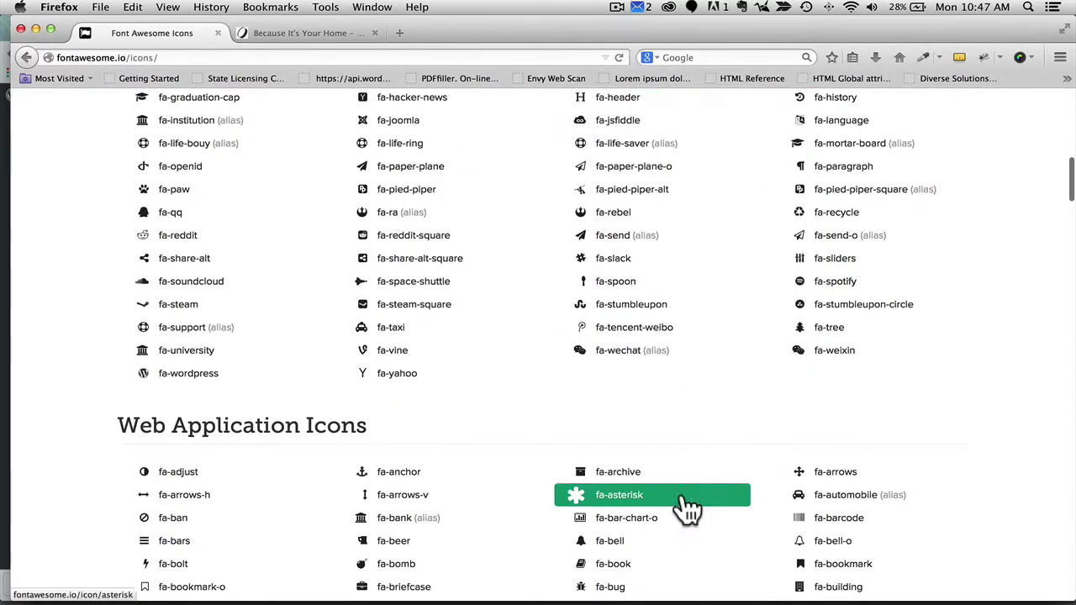
{"action": "scroll", "coordinate": [687, 507], "scroll_direction": "down", "scroll_amount": 10}
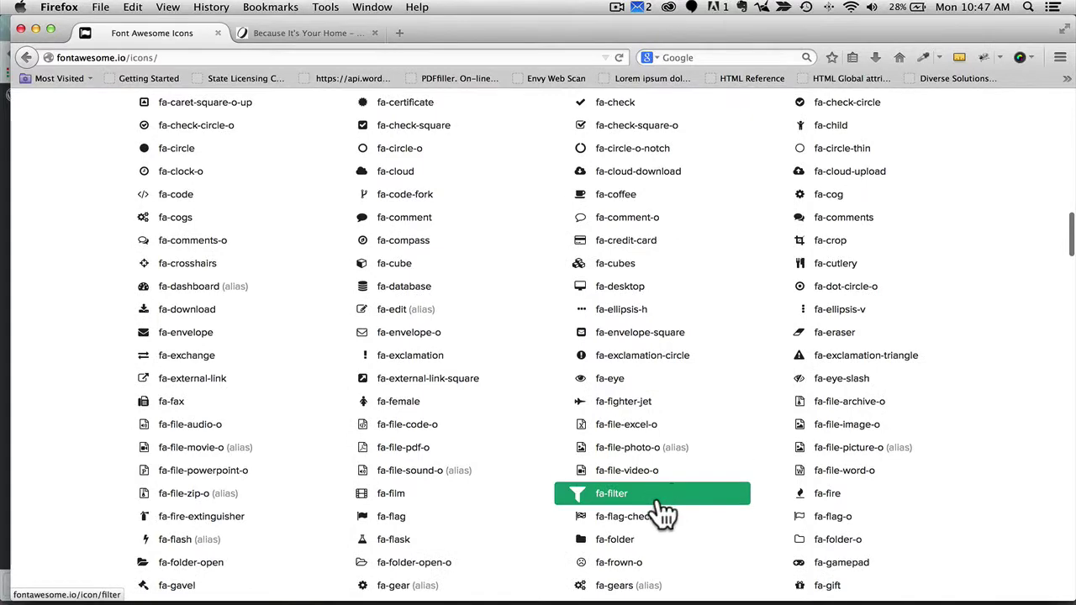
{"action": "left_click", "coordinate": [619, 412]}
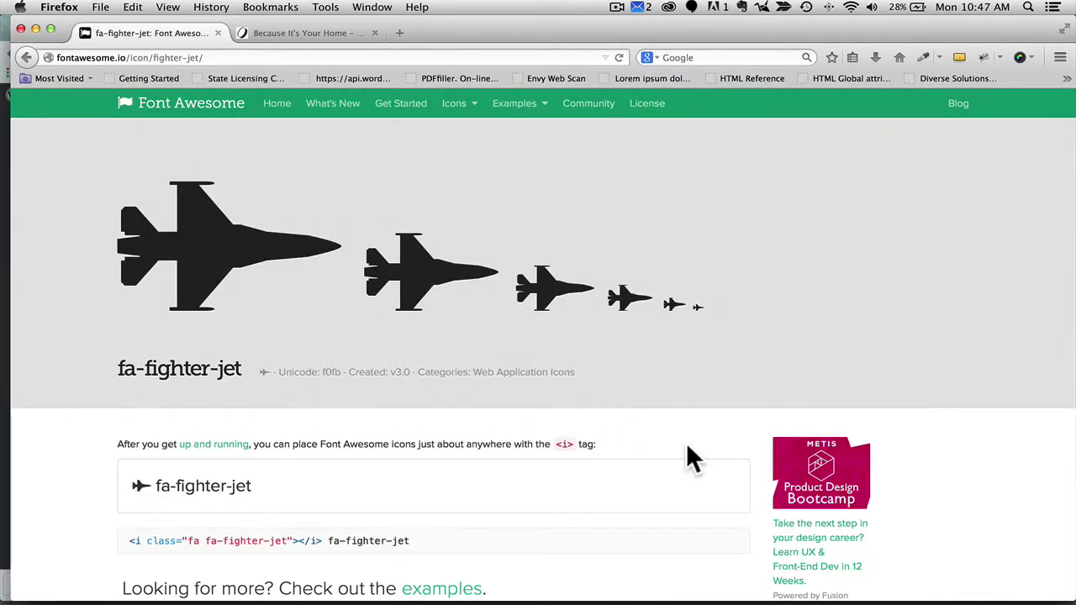
Copy the icon tag <i class="fa fa-fighter-jet"></i> from the fa-fighter-jet page, leaving out the trailing label text
{"action": "scroll", "coordinate": [685, 454], "scroll_direction": "down", "scroll_amount": 1}
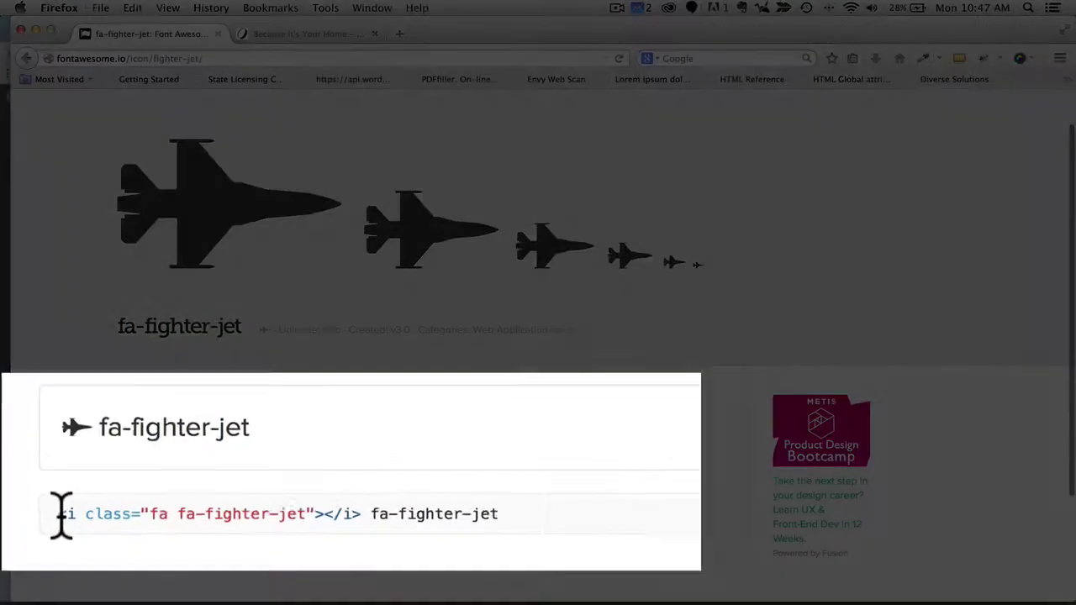
{"action": "left_click_drag", "start_coordinate": [63, 515], "coordinate": [376, 516]}
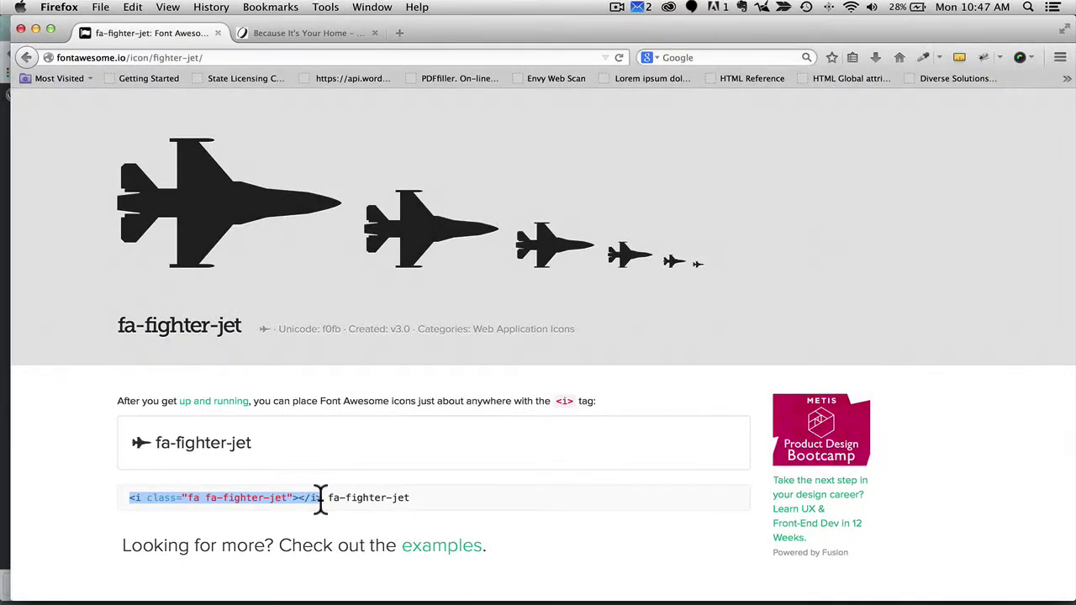
{"action": "right_click", "coordinate": [260, 496]}
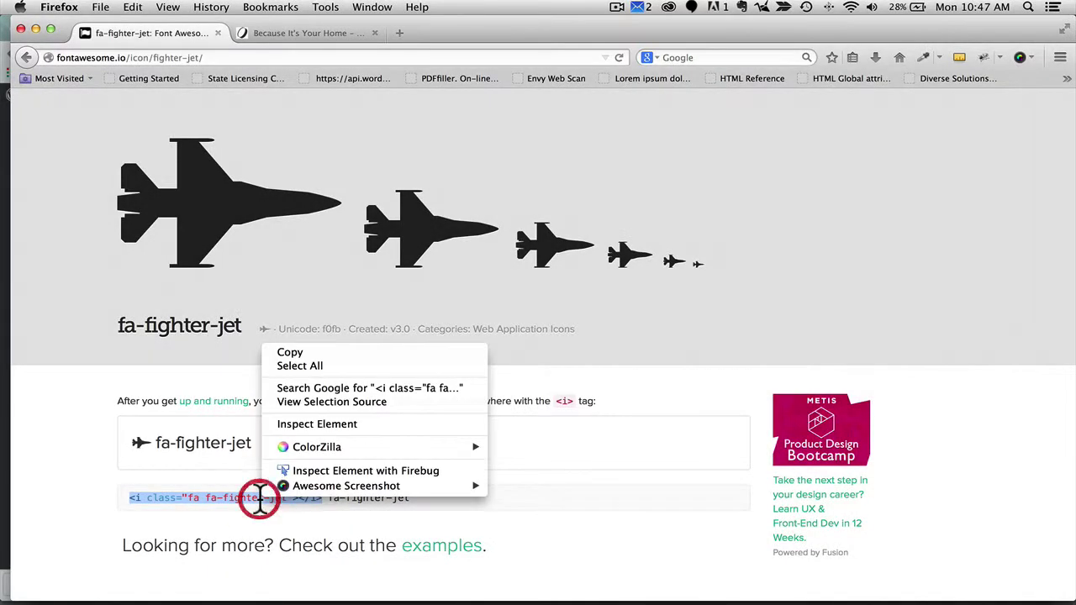
{"action": "left_click", "coordinate": [291, 351]}
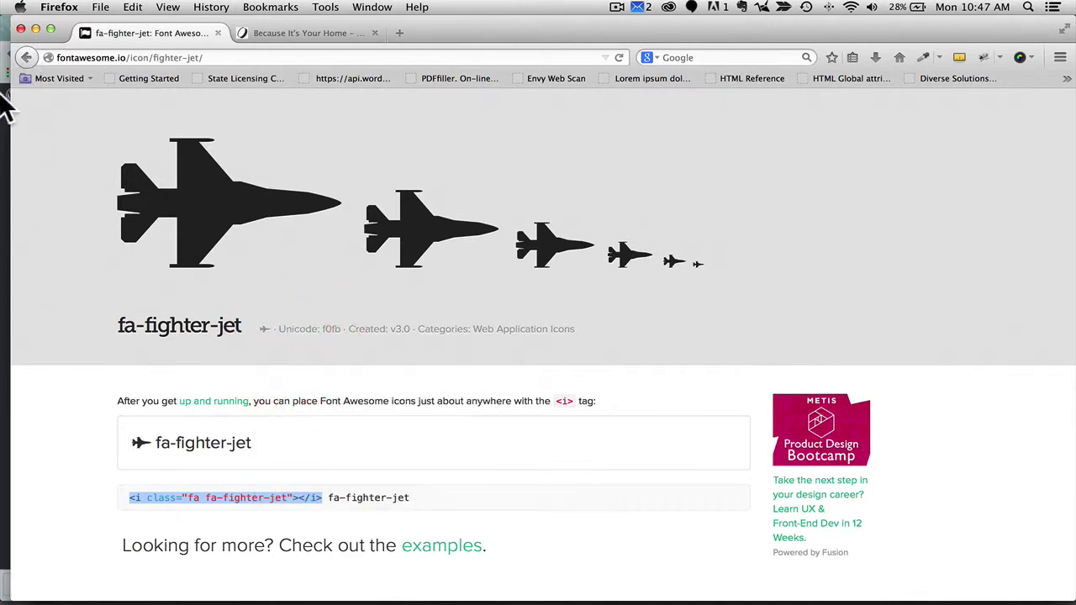
Switch to Chrome and open the draft post "Anyone Can Use Simple Icon Fonts With Fontawesome" for editing from the list of all posts
{"action": "left_click", "coordinate": [191, 600]}
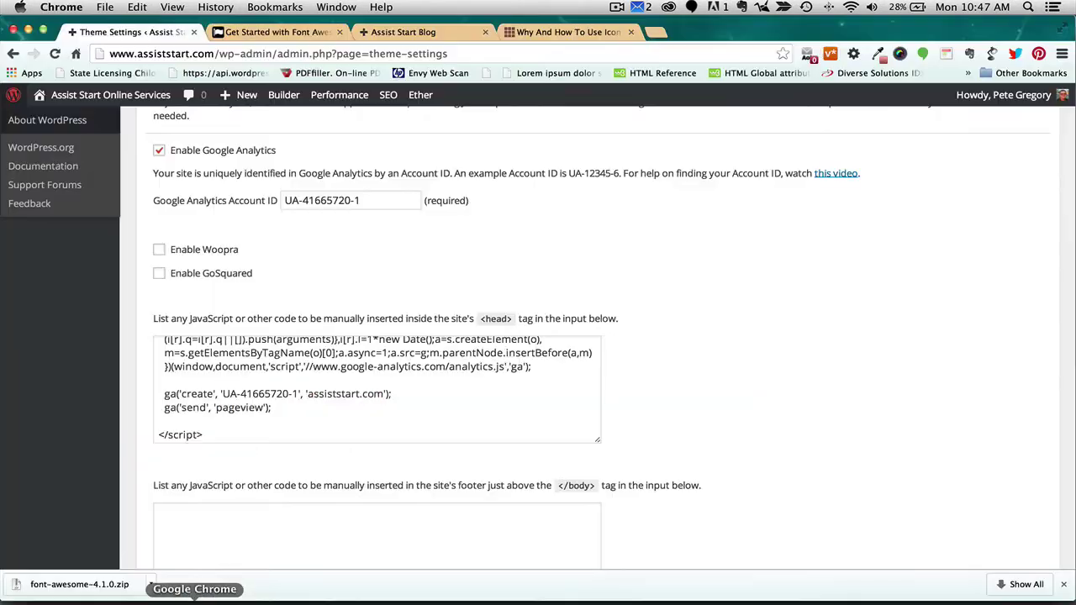
{"action": "scroll", "coordinate": [153, 189], "scroll_direction": "up", "scroll_amount": 15}
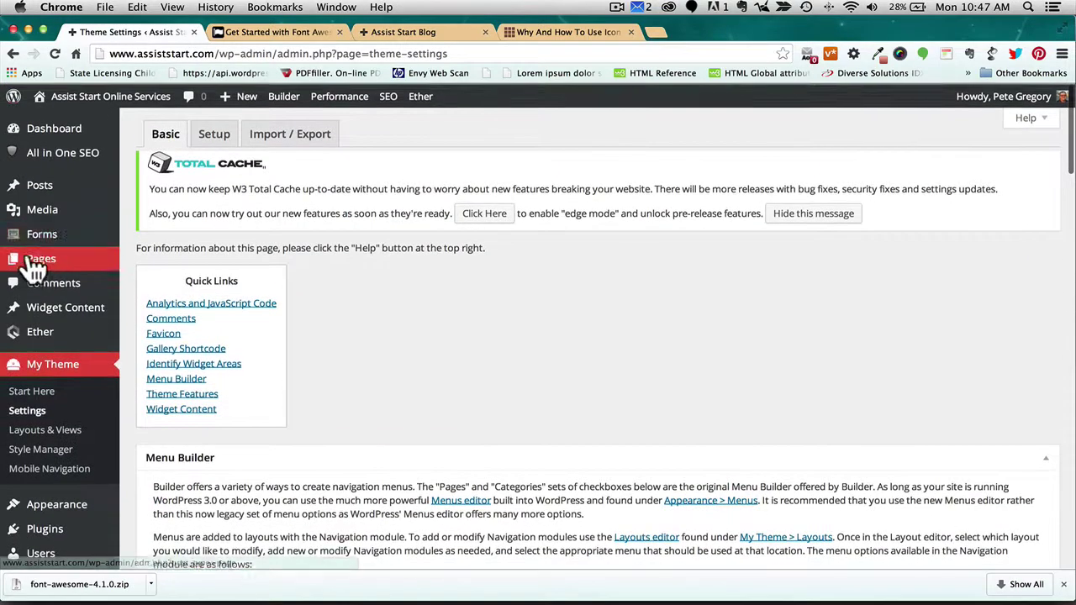
{"action": "mouse_move", "coordinate": [53, 187]}
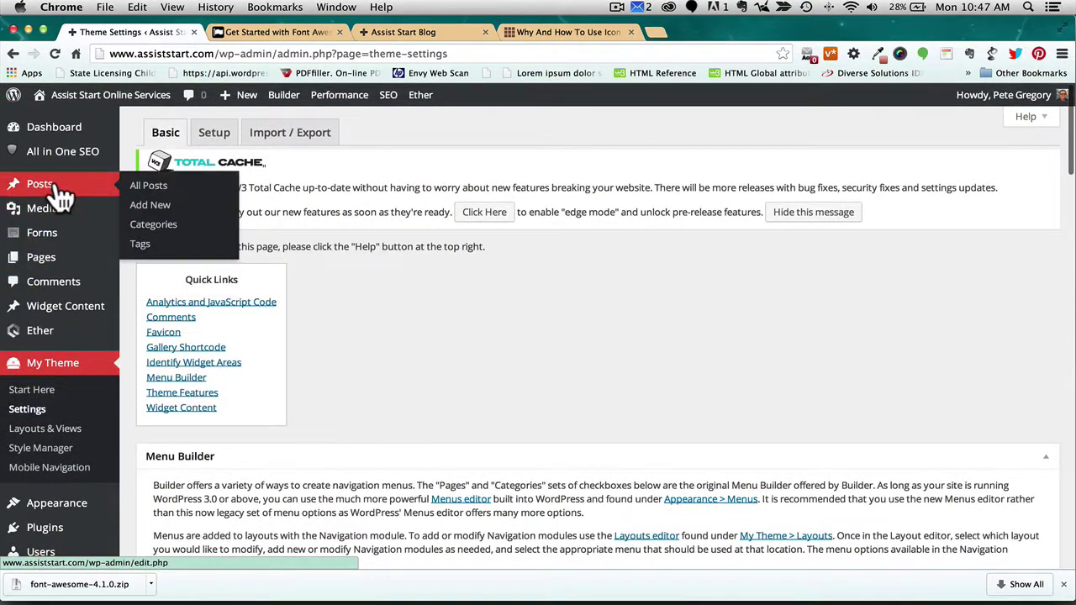
{"action": "left_click", "coordinate": [152, 188]}
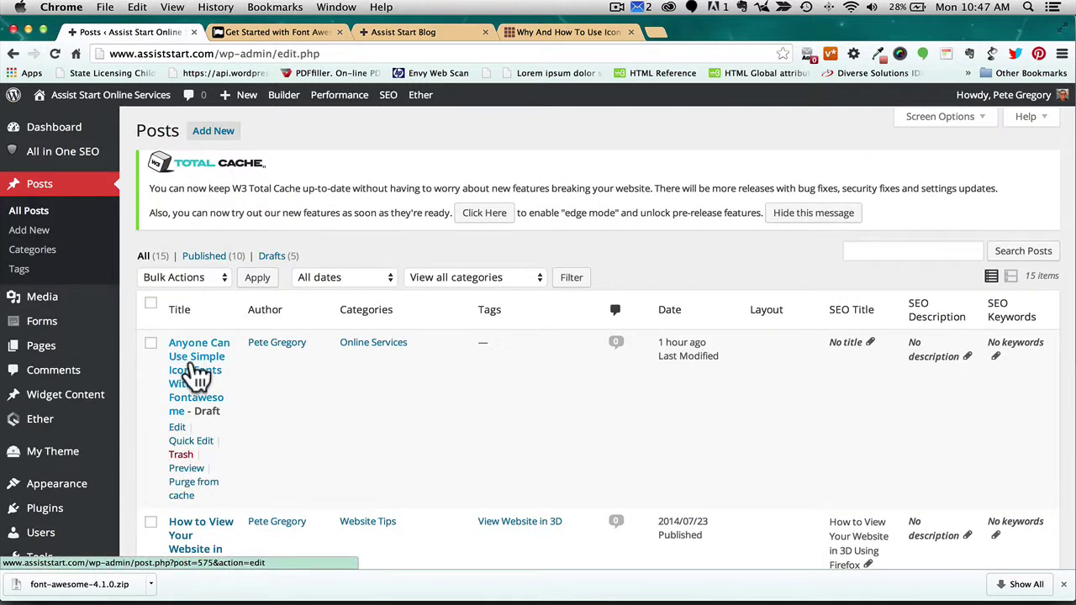
{"action": "left_click", "coordinate": [210, 369]}
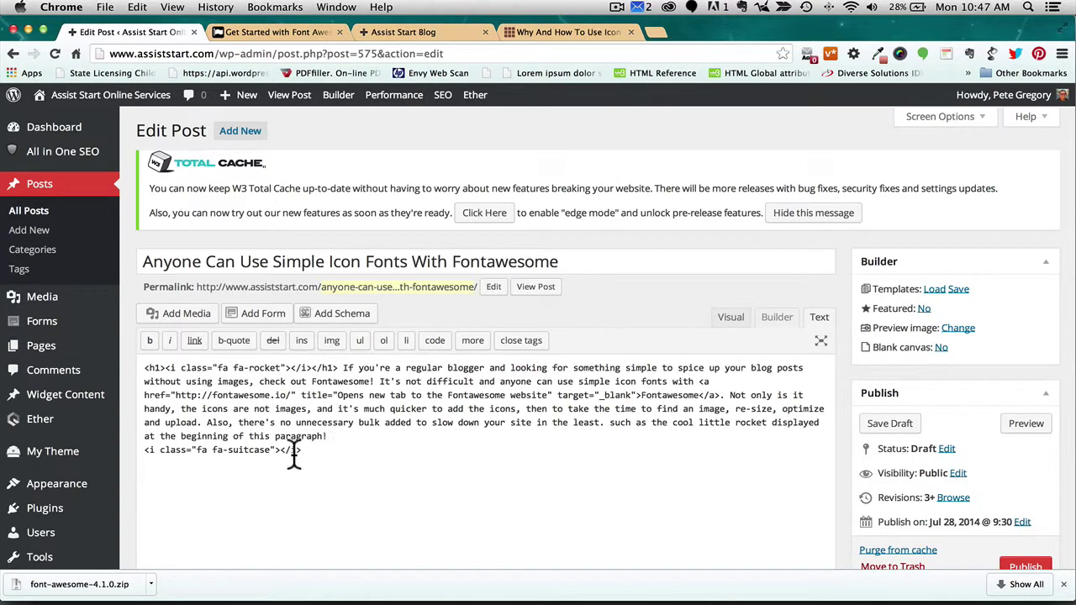
Replace the fa-suitcase icon tag below the paragraph with the copied <i class="fa fa-fighter-jet"></i> tag and save the draft
{"action": "left_click_drag", "start_coordinate": [145, 450], "coordinate": [318, 451]}
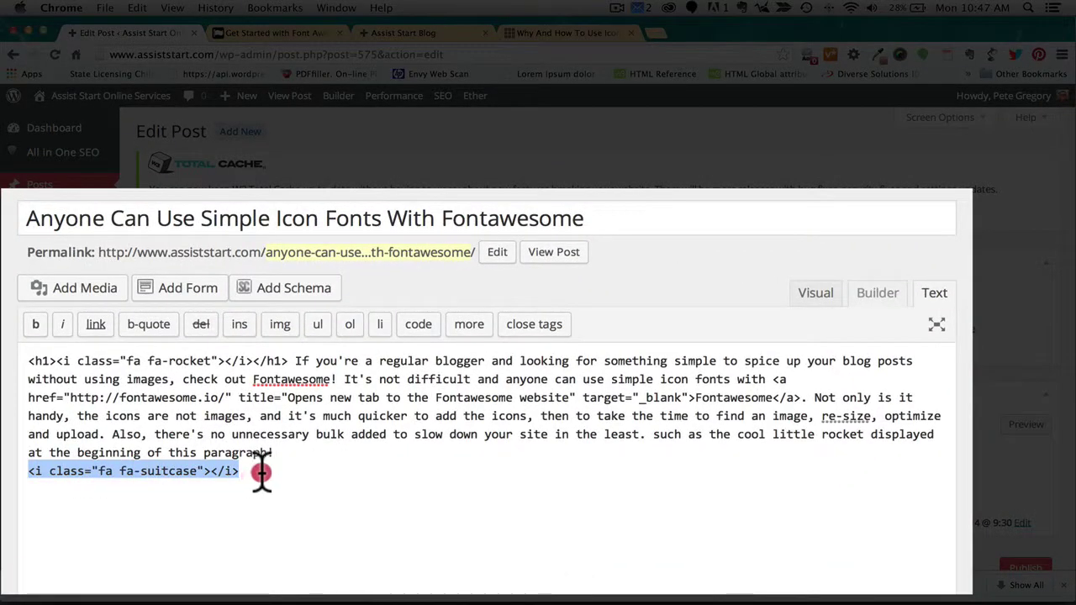
{"action": "left_click_drag", "start_coordinate": [260, 472], "coordinate": [260, 472]}
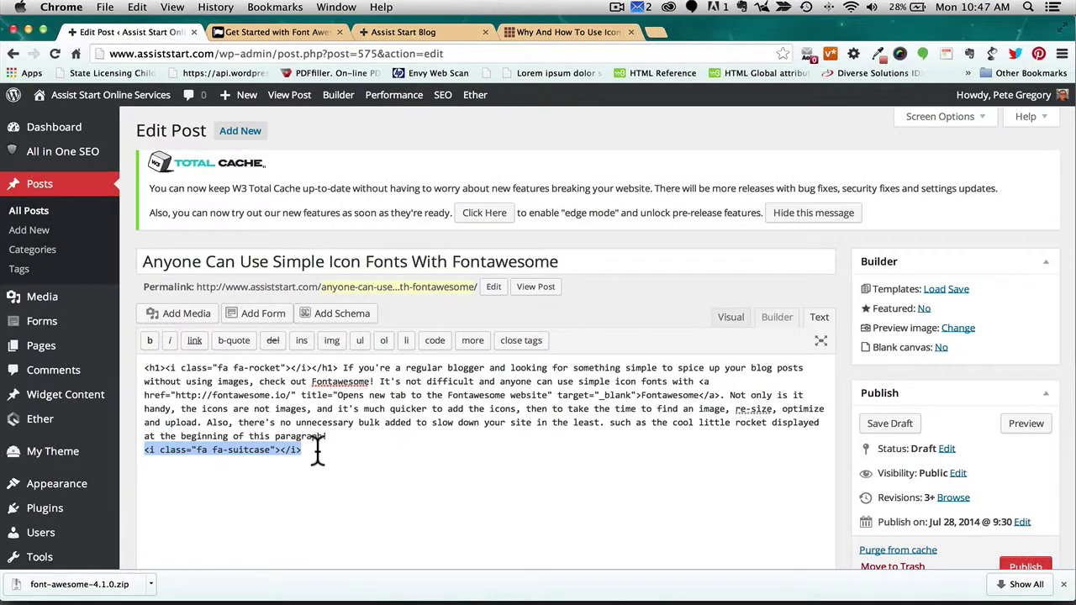
{"action": "key", "text": "super+v"}
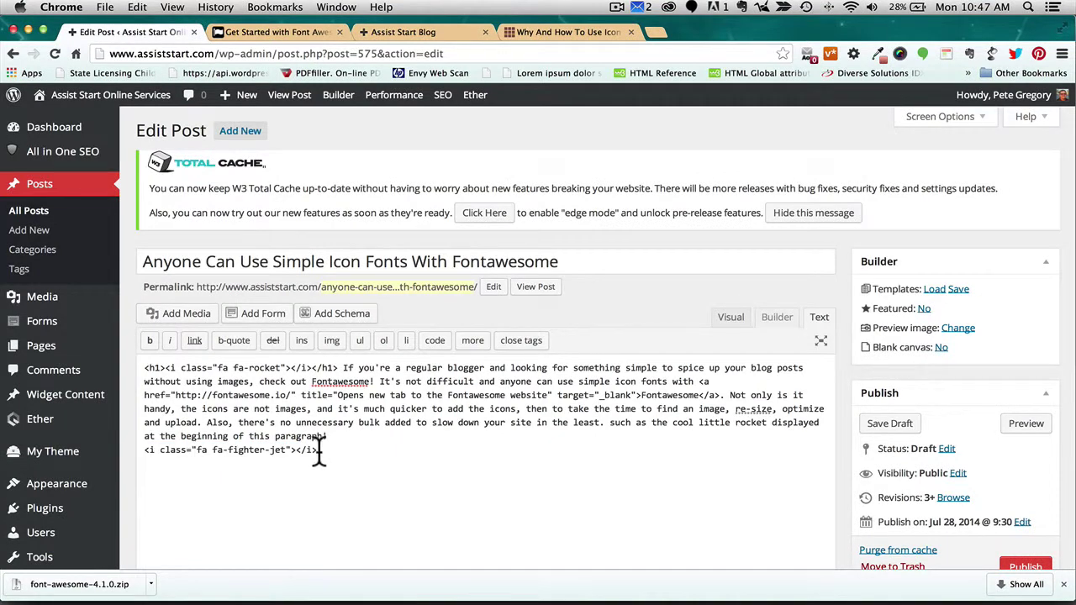
{"action": "scroll", "coordinate": [735, 471], "scroll_direction": "down", "scroll_amount": 3}
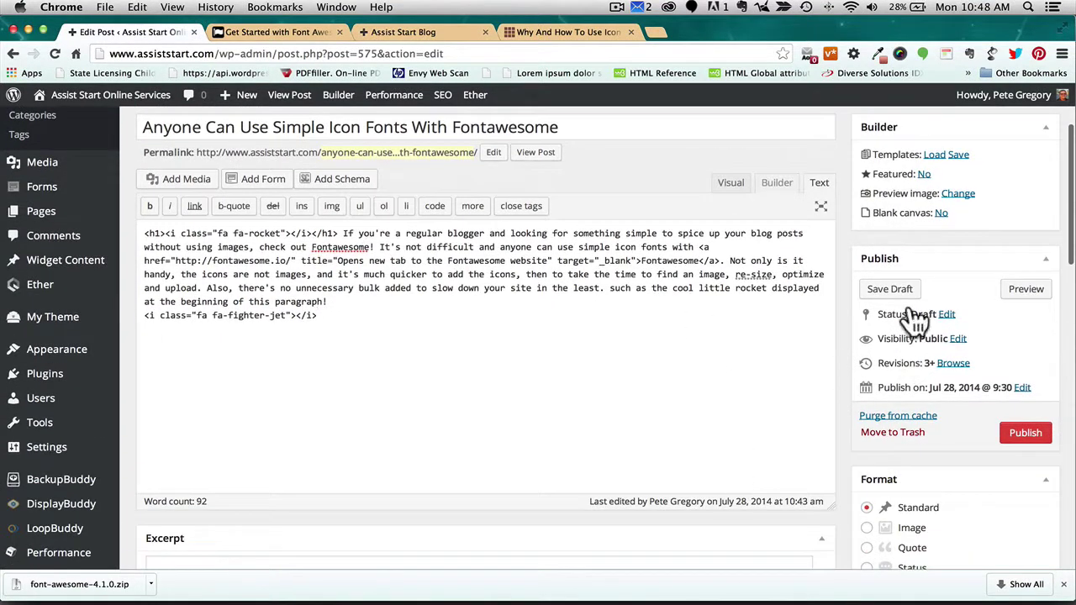
{"action": "left_click", "coordinate": [906, 289]}
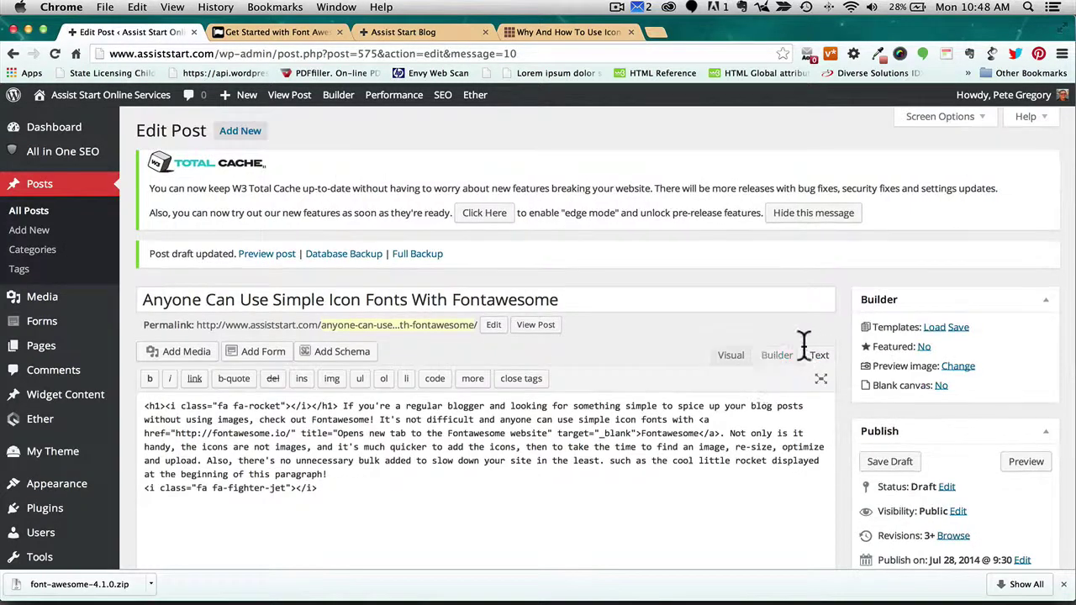
View the post on the site and check the icon below its paragraph
{"action": "left_click", "coordinate": [296, 108]}
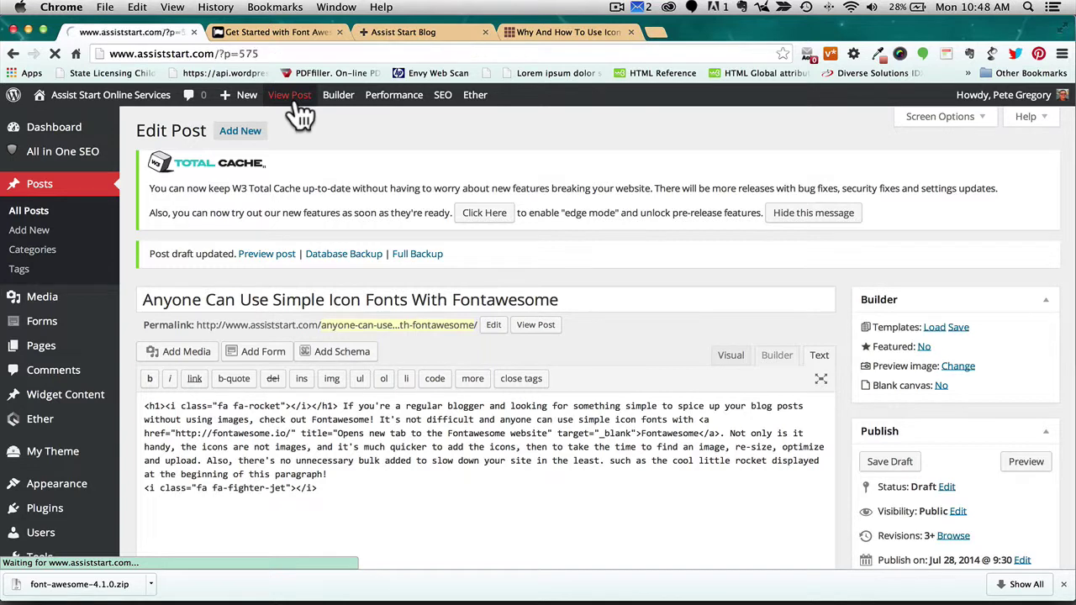
{"action": "scroll", "coordinate": [646, 493], "scroll_direction": "down", "scroll_amount": 5}
{"action": "scroll", "coordinate": [647, 496], "scroll_direction": "down", "scroll_amount": 1}
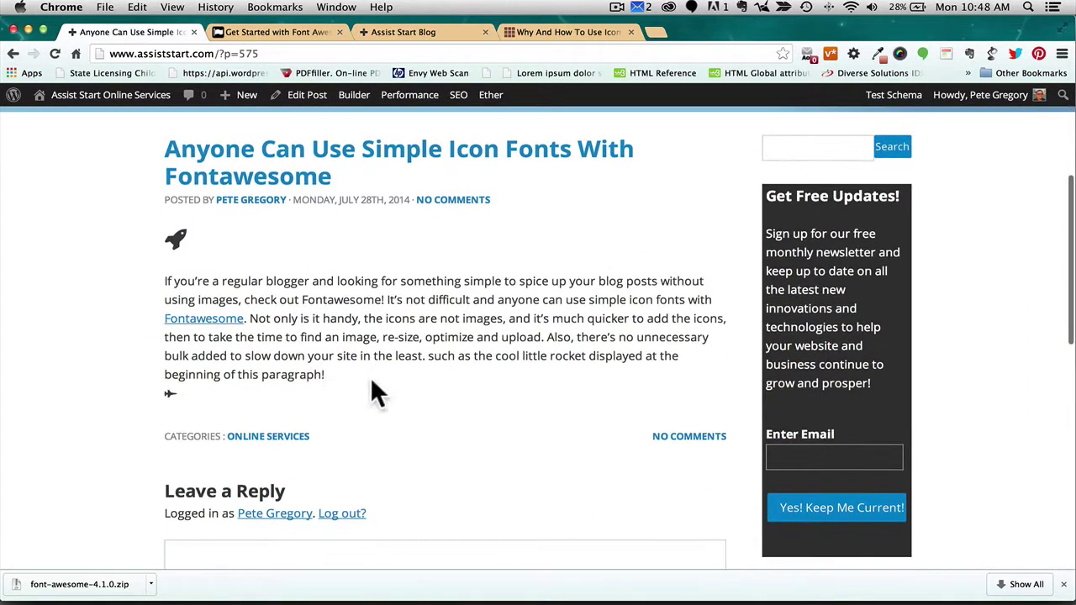